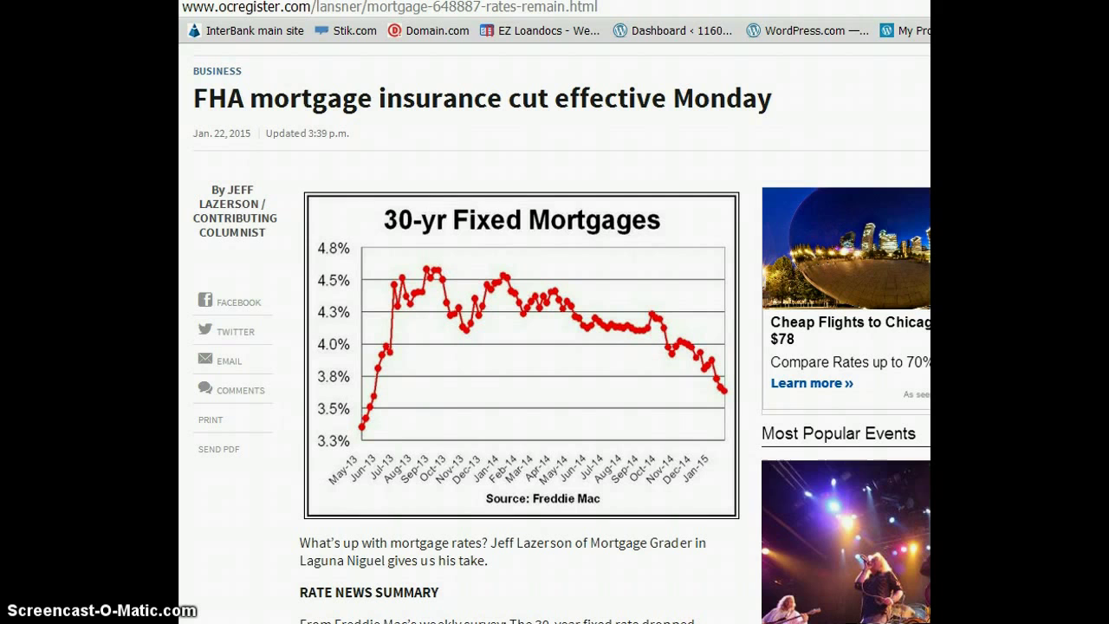
Step: Switch from the OC Register article to the Streamline FHA loan file in Calyx Point
key("alt+Tab")
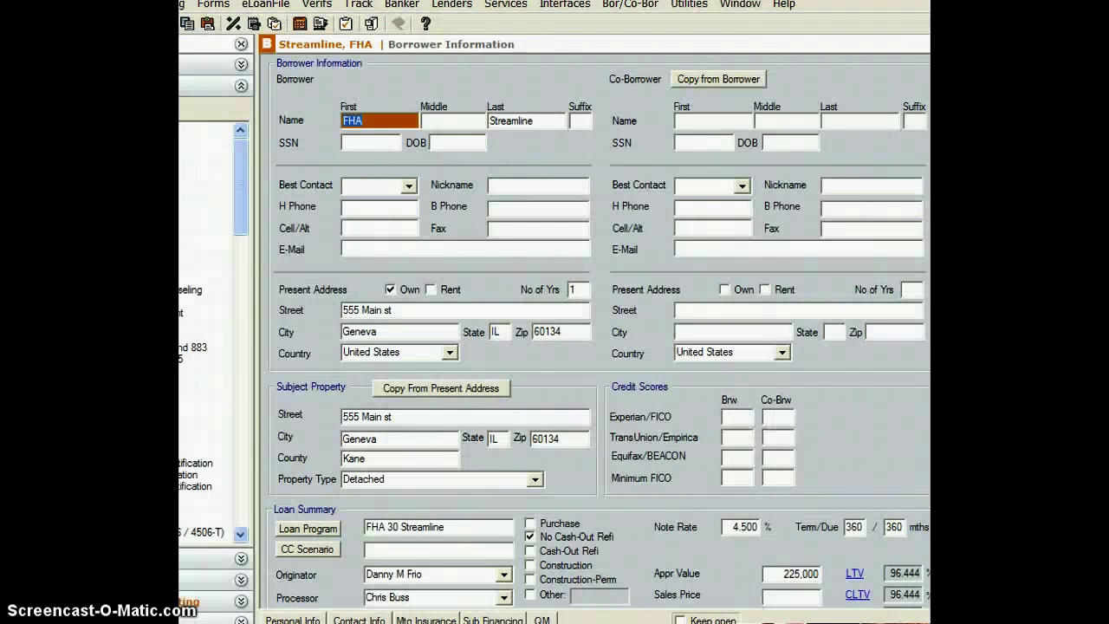
scroll(748, 340, "down", 5)
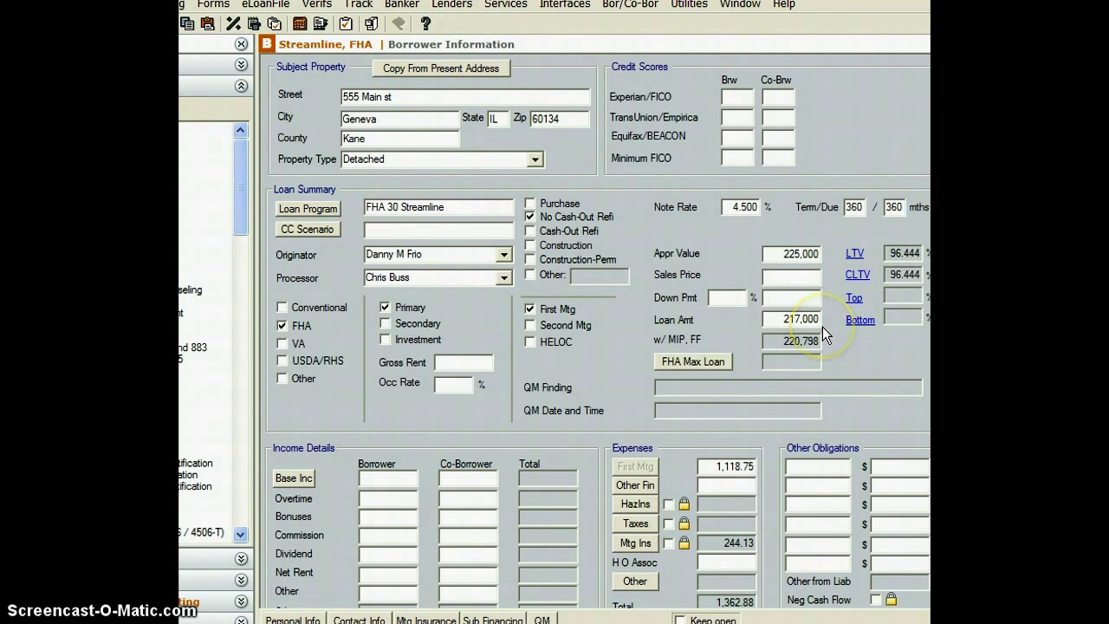
scroll(822, 326, "down", 3)
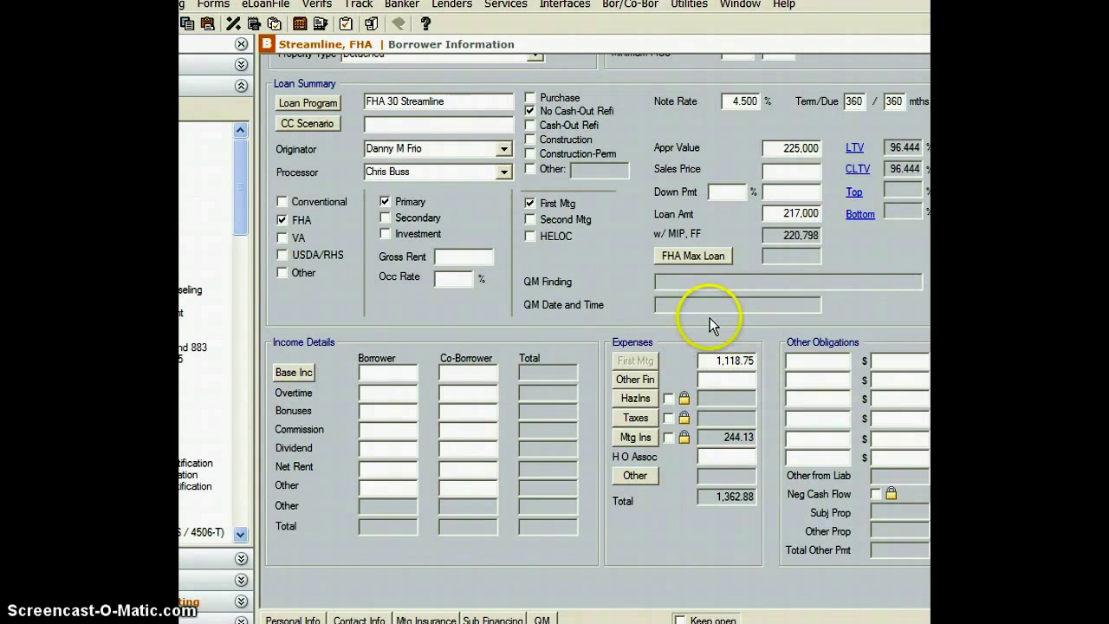
Step: Enter a 3.625% note rate and a .85 monthly MIP rate, dropping mortgage insurance to 153.71
type("3.62")
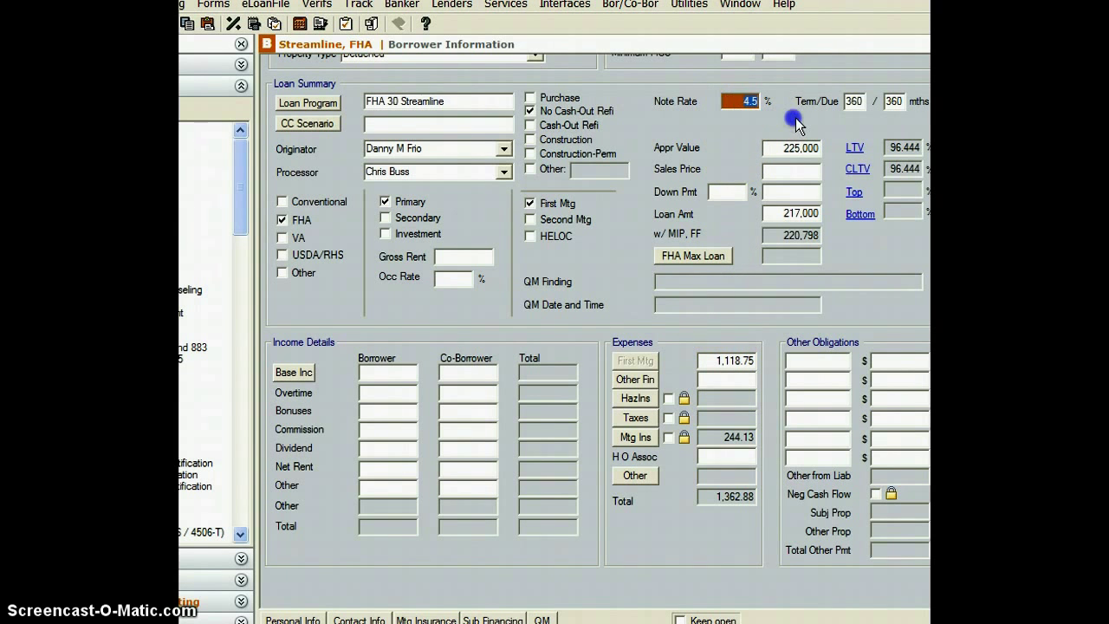
type("5")
left_click(856, 102)
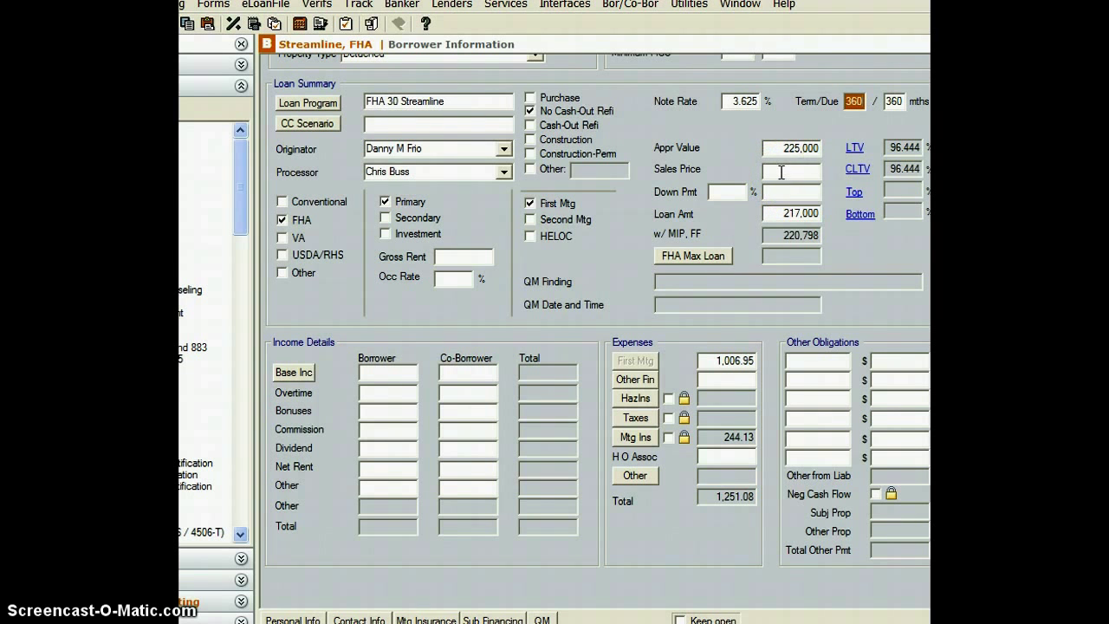
left_click(438, 618)
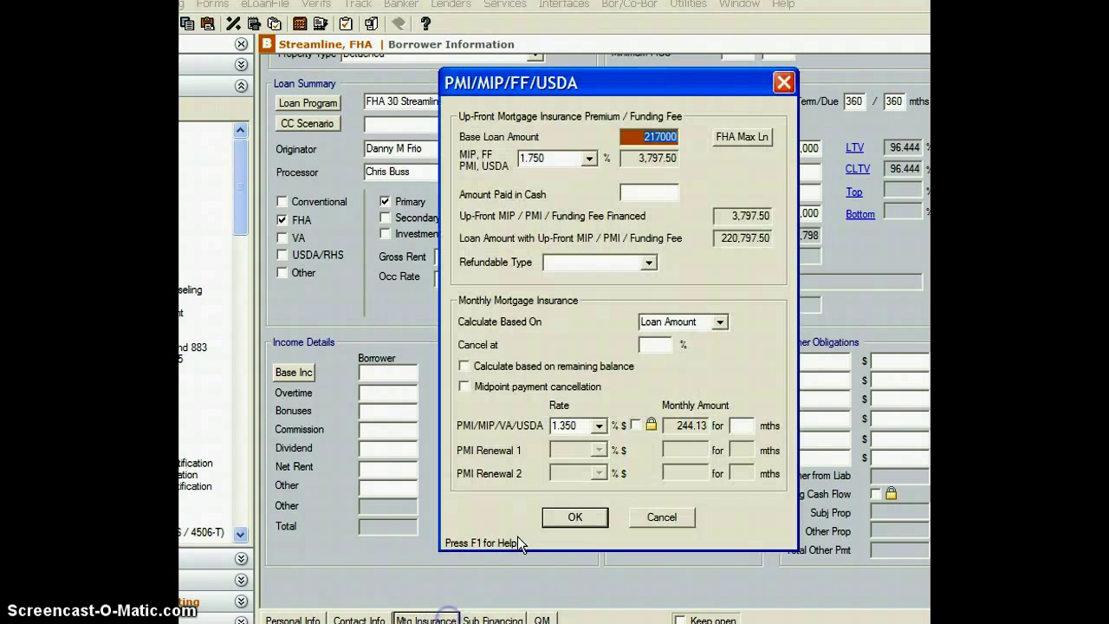
left_click(580, 425)
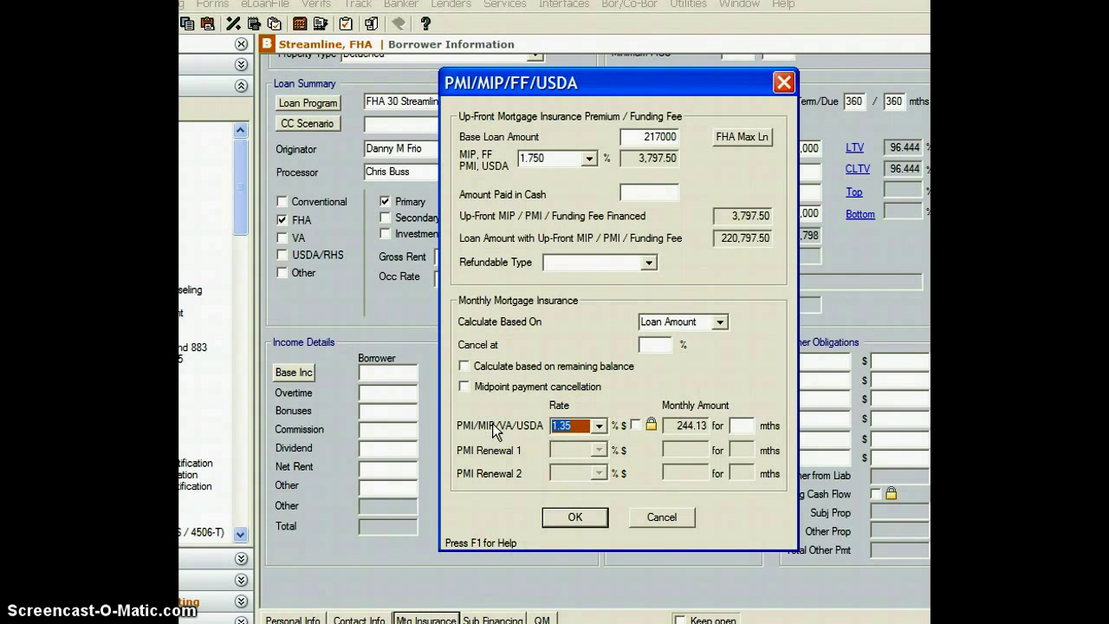
type(".85")
left_click(742, 424)
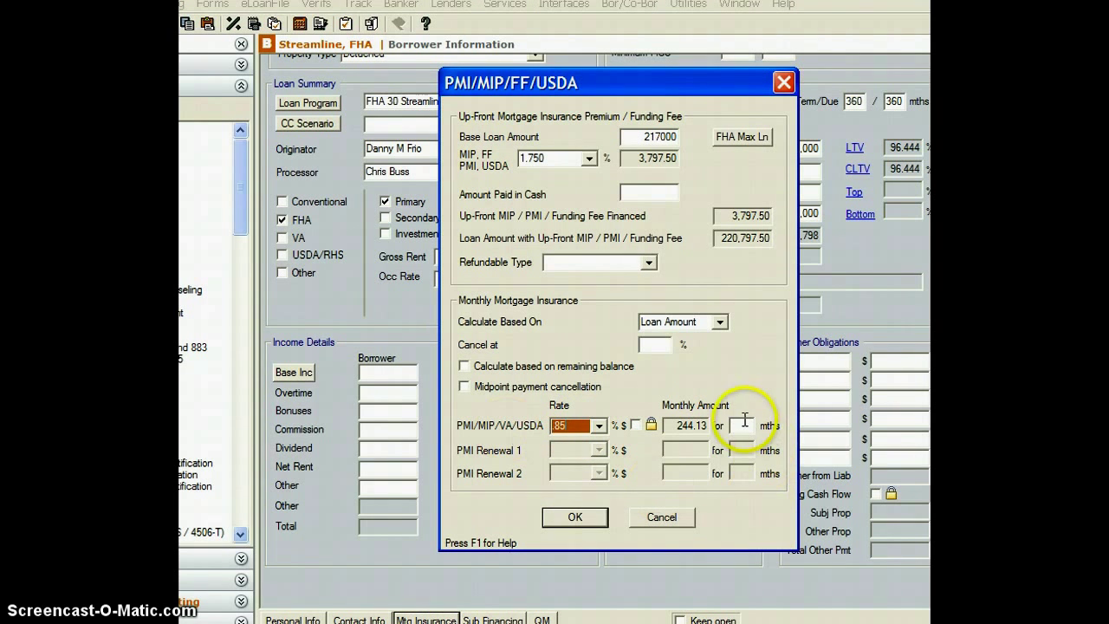
left_click(743, 424)
left_click(578, 518)
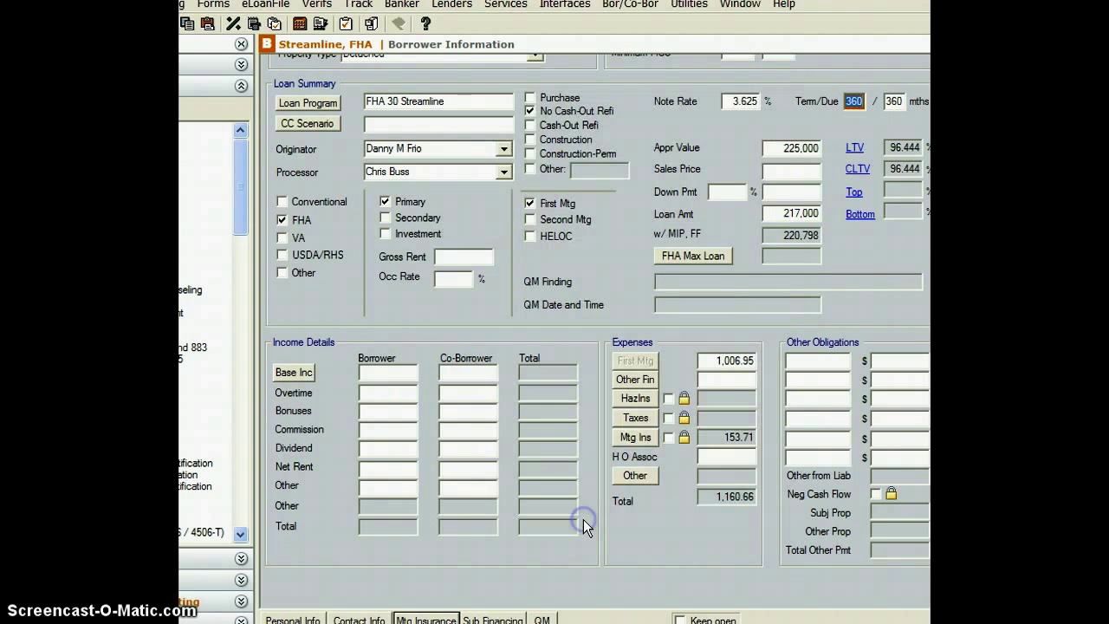